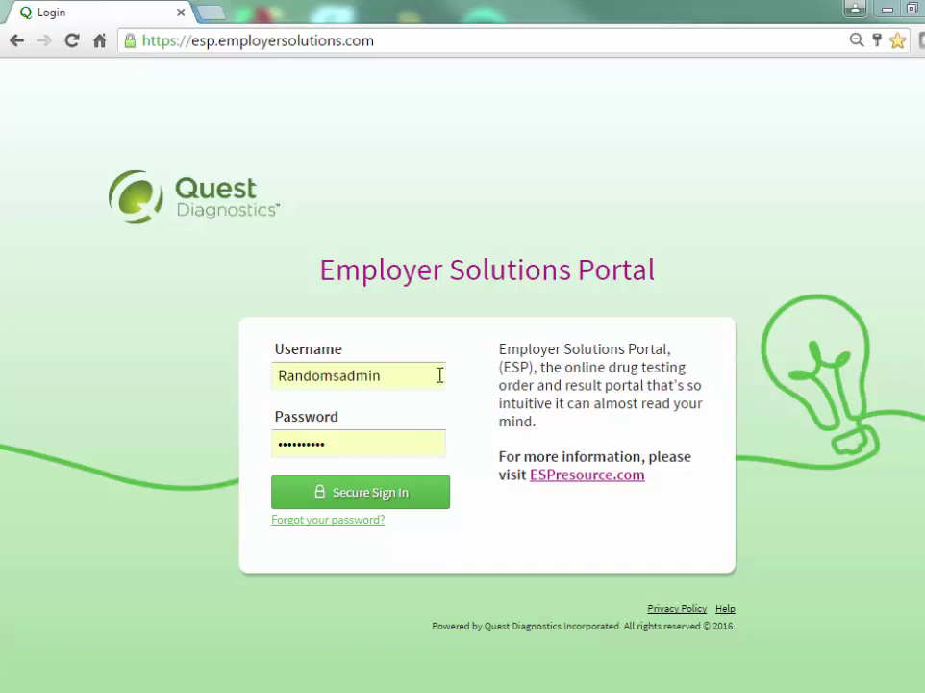
- Sign in to the employer portal with the pre-filled administrator credentials
{"action": "left_click", "coordinate": [405, 492]}
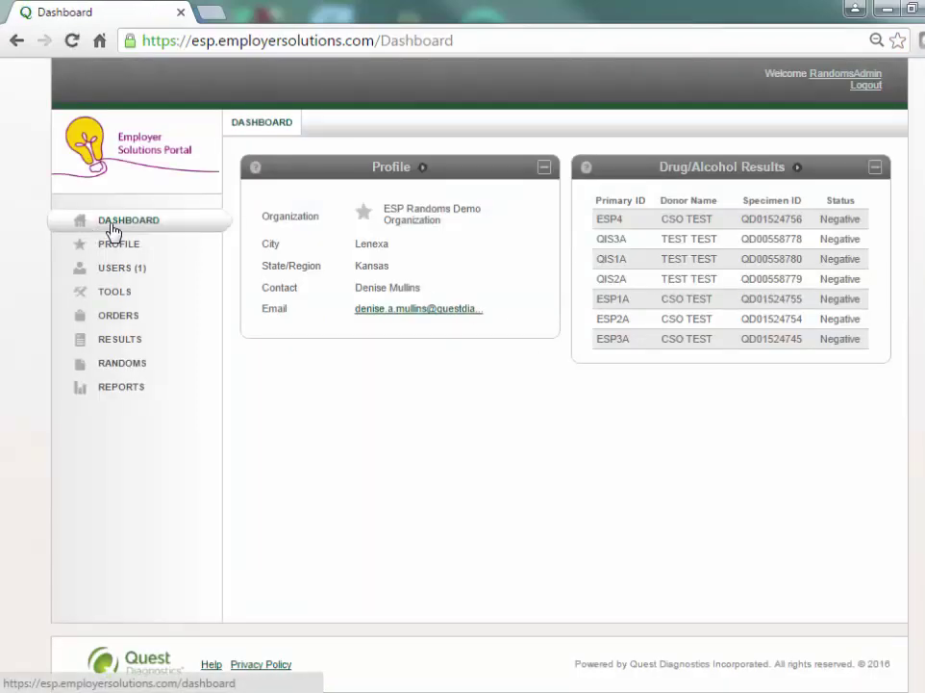
- Go to RANDOMS and start a new pool from the empty Pool Summary
{"action": "left_click", "coordinate": [119, 367]}
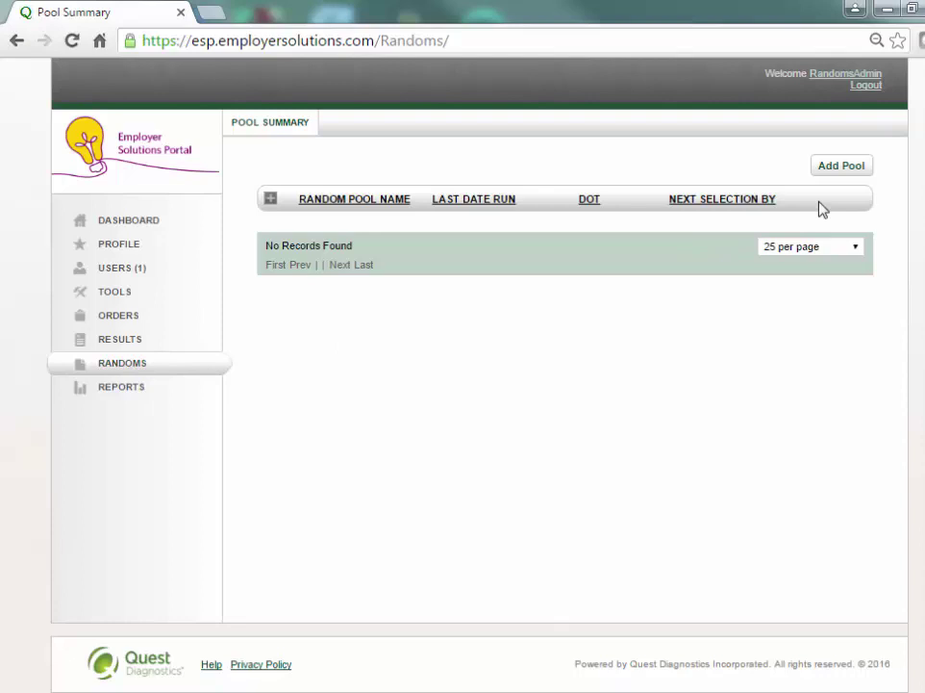
{"action": "left_click", "coordinate": [842, 168]}
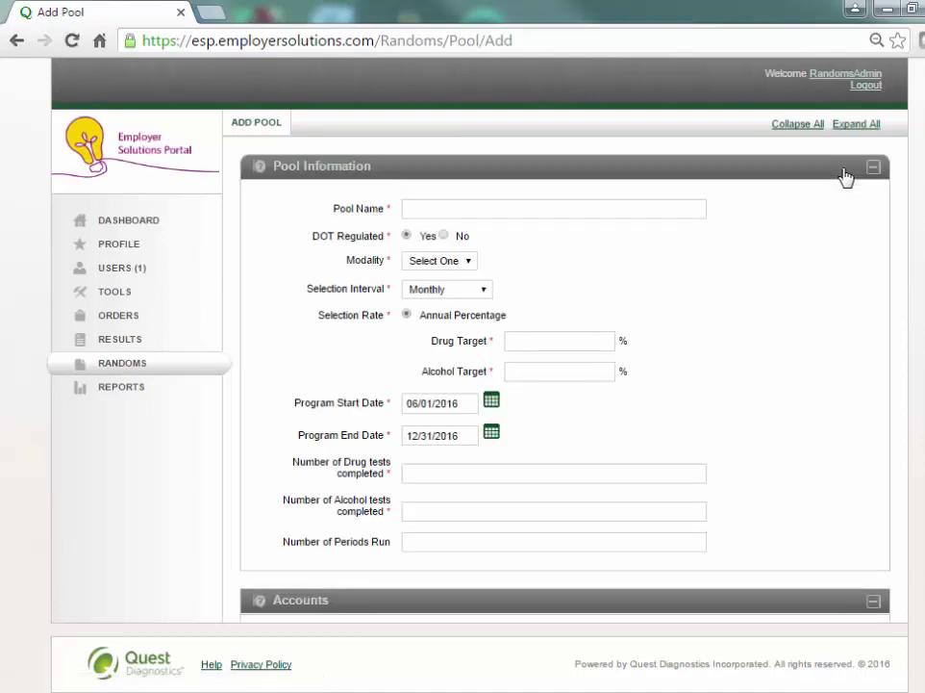
- Name the pool 'Non DOT', set DOT Regulated to No, and choose a Weekly selection interval
{"action": "left_click", "coordinate": [533, 210]}
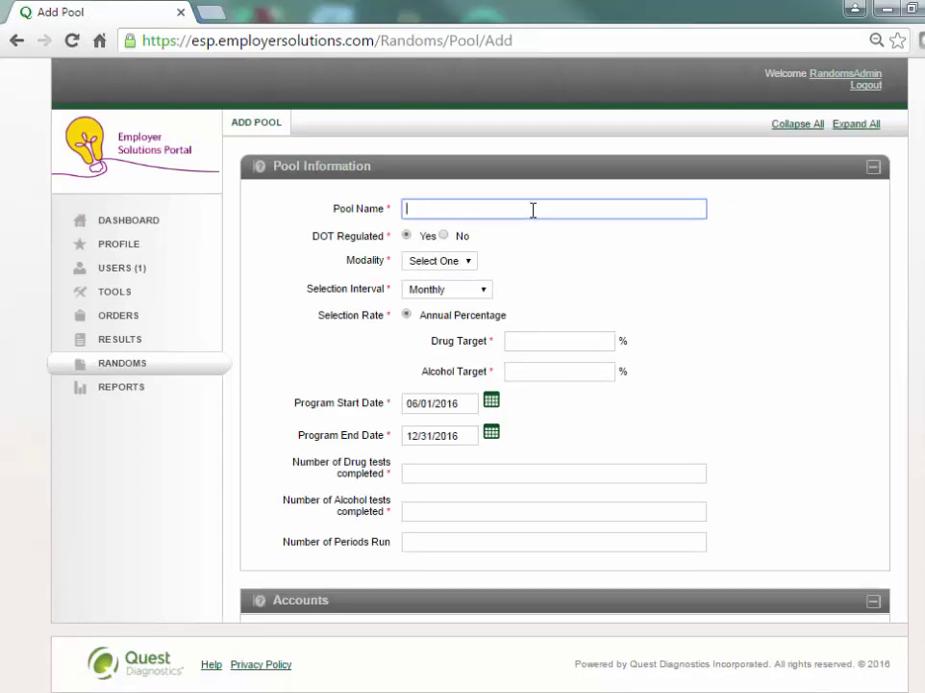
{"action": "type", "text": "Non DOT"}
{"action": "left_click", "coordinate": [444, 235]}
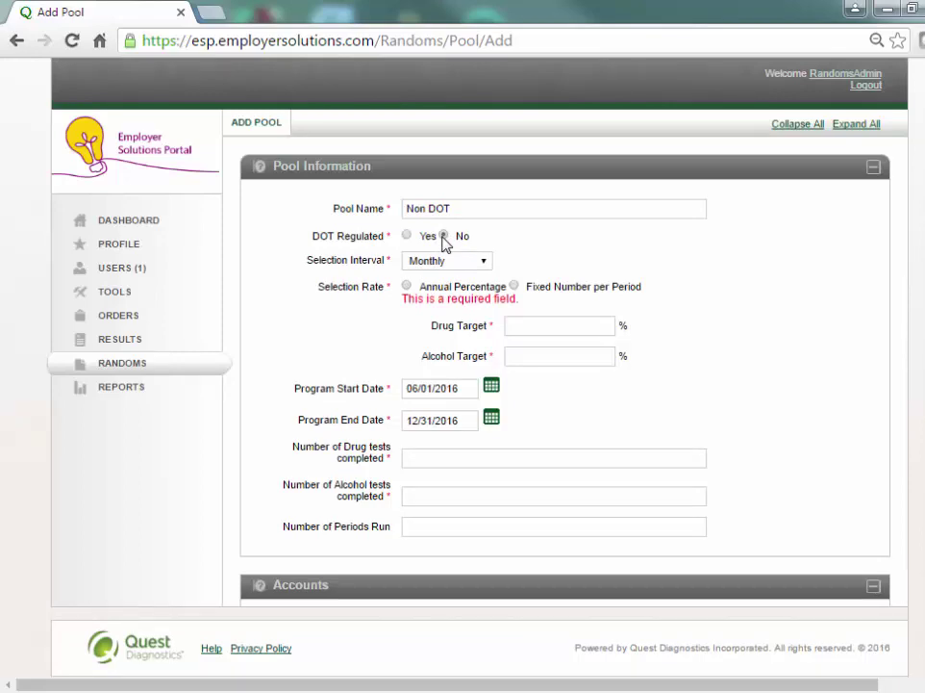
{"action": "left_click", "coordinate": [486, 263]}
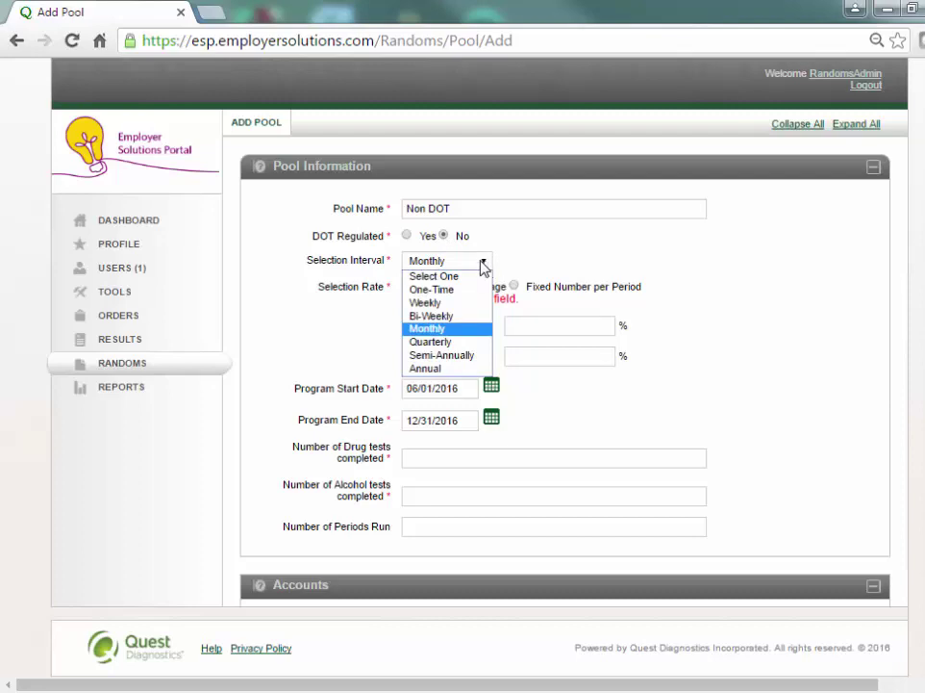
{"action": "left_click", "coordinate": [446, 304]}
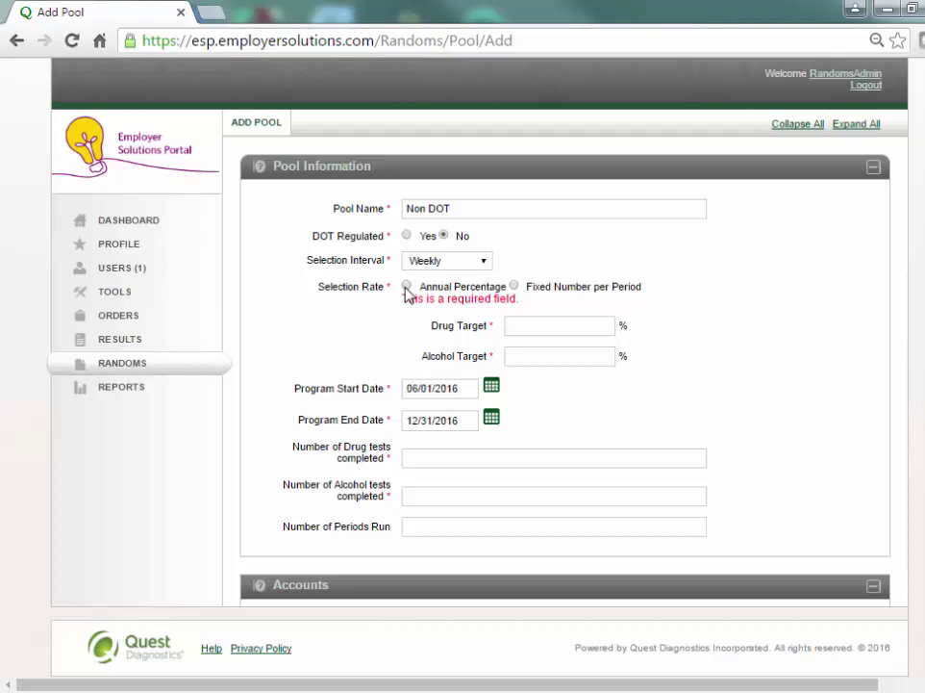
- Use Fixed Number per Period with Drug Target 1 and Alcohol Target 0
{"action": "left_click", "coordinate": [407, 286]}
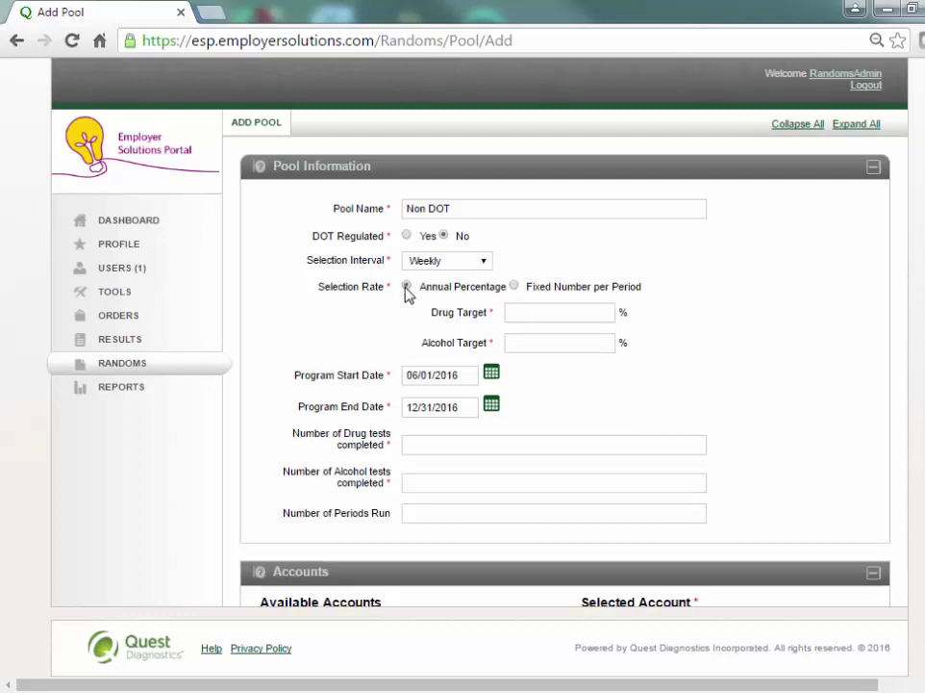
{"action": "left_click", "coordinate": [514, 287]}
{"action": "left_click", "coordinate": [519, 311]}
{"action": "type", "text": "1"}
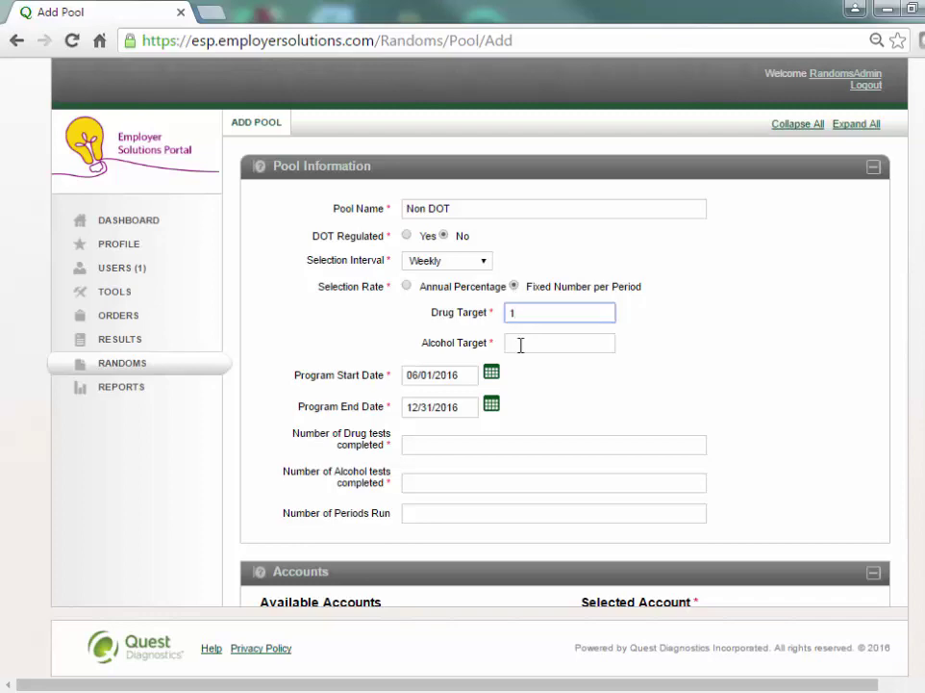
{"action": "left_click", "coordinate": [521, 342]}
{"action": "type", "text": "0"}
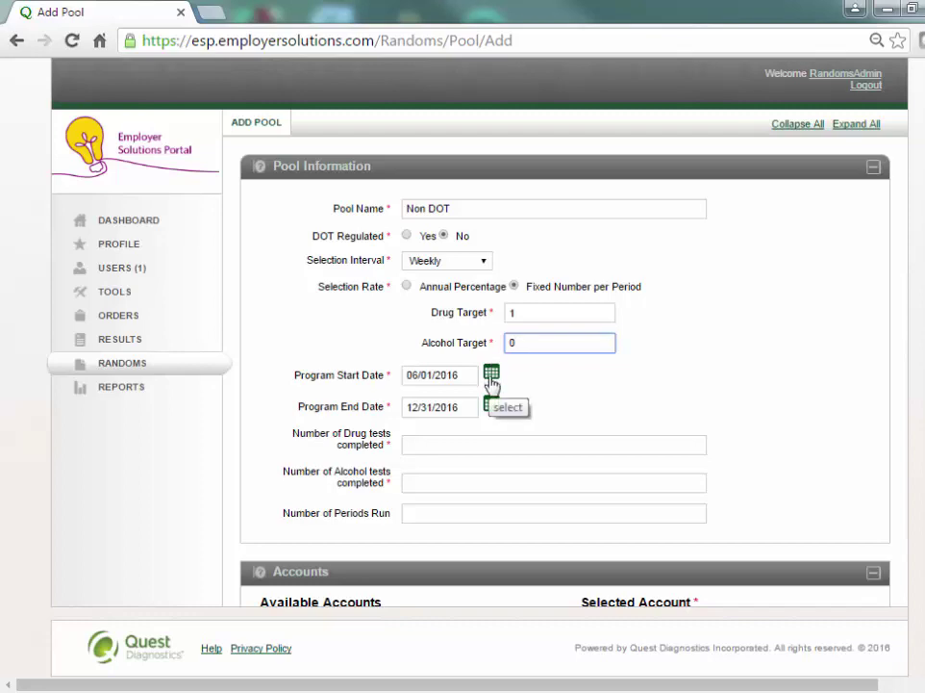
- Keep the start date 06/01/2016 and set the program end date to 06/08/2016
{"action": "left_click", "coordinate": [491, 373]}
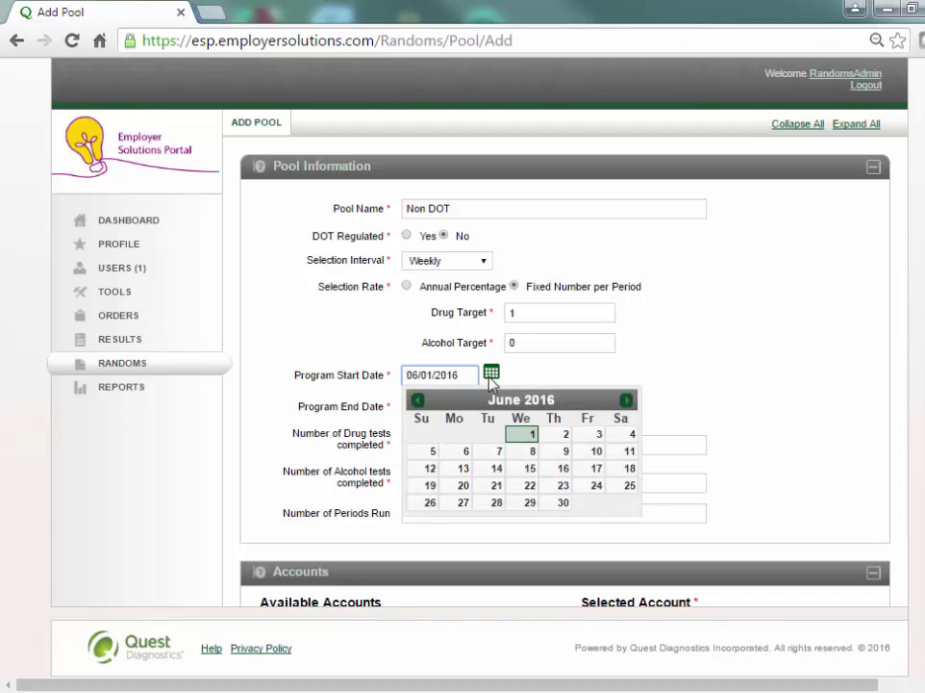
{"action": "left_click", "coordinate": [492, 384]}
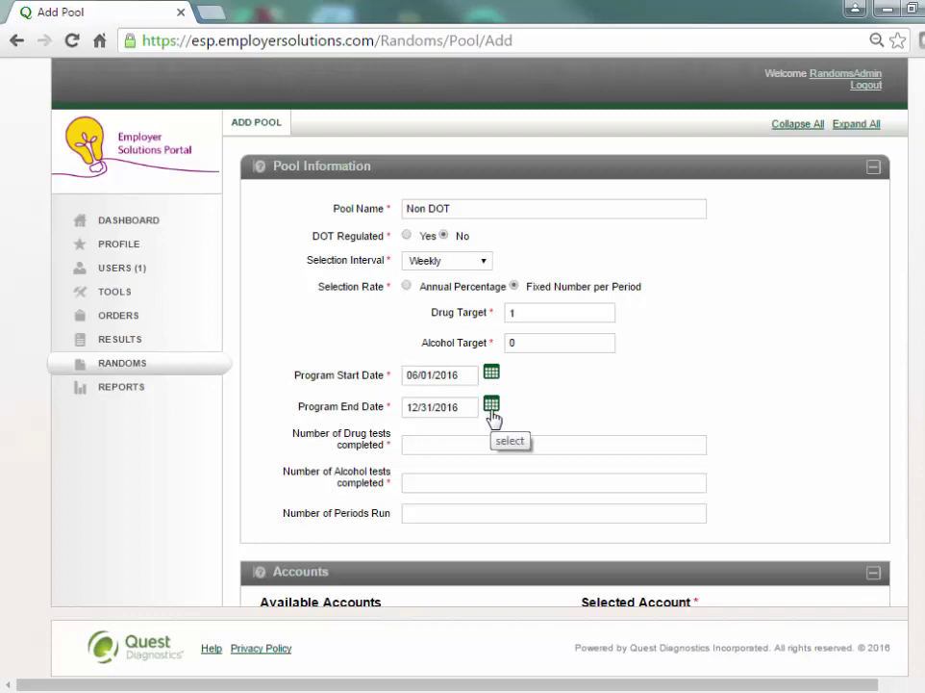
{"action": "left_click", "coordinate": [492, 405]}
{"action": "left_click", "coordinate": [417, 435]}
{"action": "left_click", "coordinate": [417, 435]}
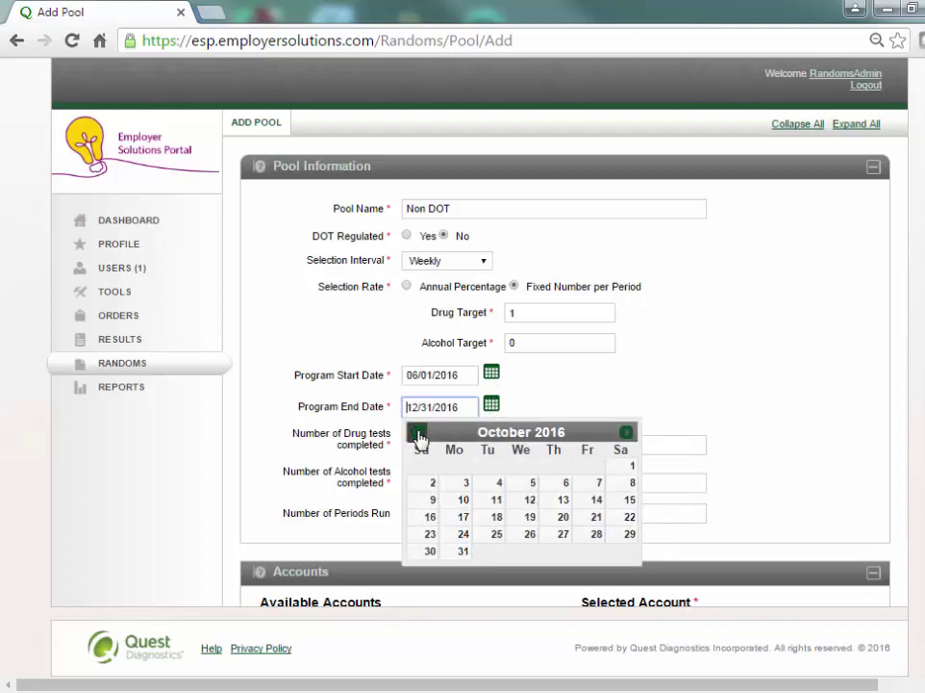
{"action": "left_click", "coordinate": [417, 435]}
{"action": "left_click", "coordinate": [418, 435]}
{"action": "left_click", "coordinate": [418, 435]}
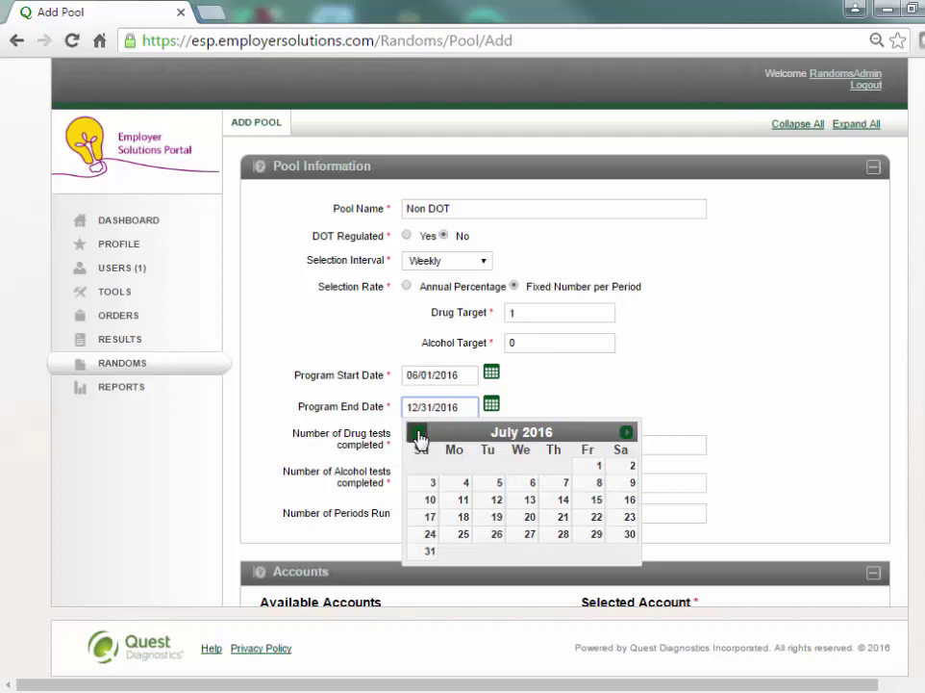
{"action": "left_click", "coordinate": [418, 434]}
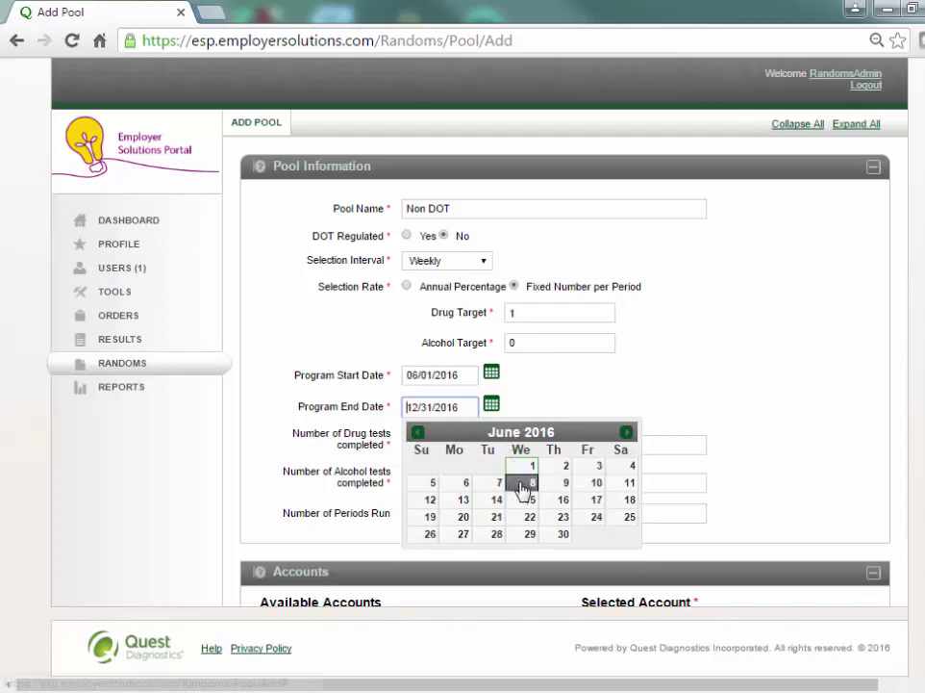
{"action": "left_click", "coordinate": [523, 485]}
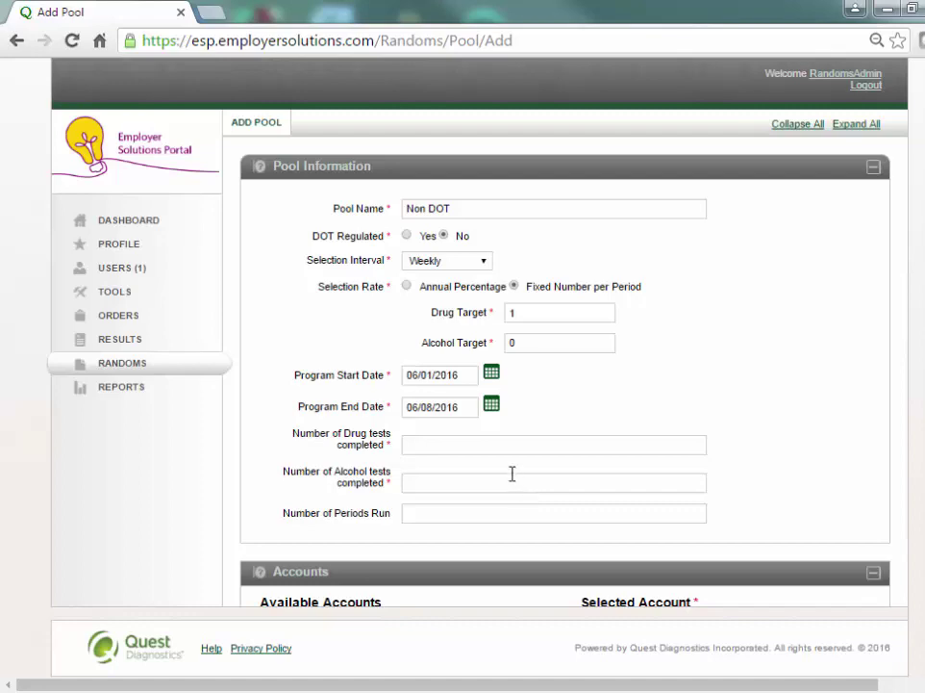
- Enter 0 for both drug tests completed and alcohol tests completed
{"action": "left_click", "coordinate": [440, 446]}
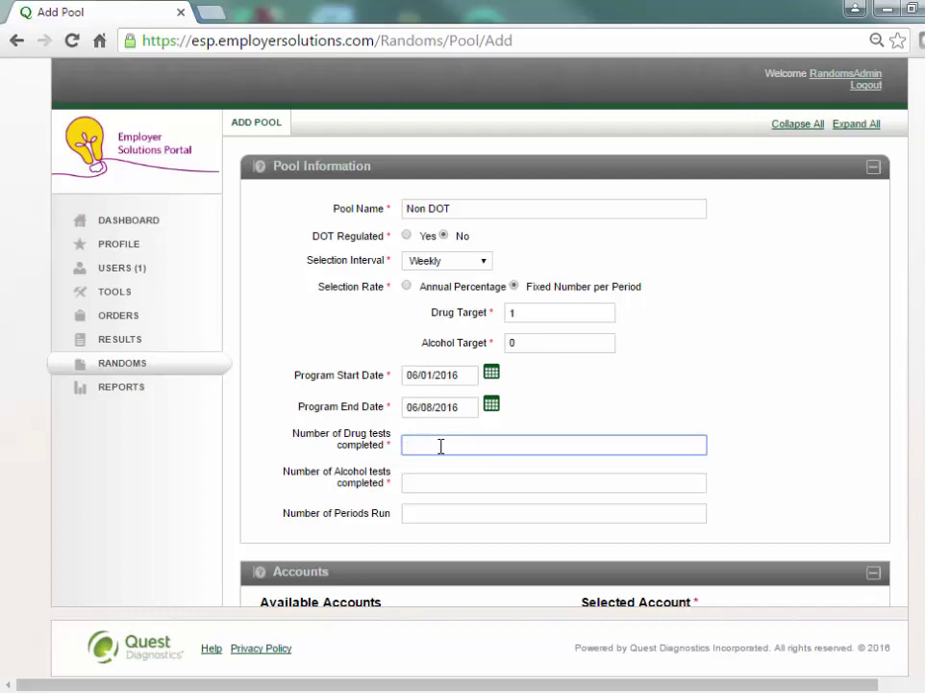
{"action": "type", "text": "0"}
{"action": "left_click", "coordinate": [418, 483]}
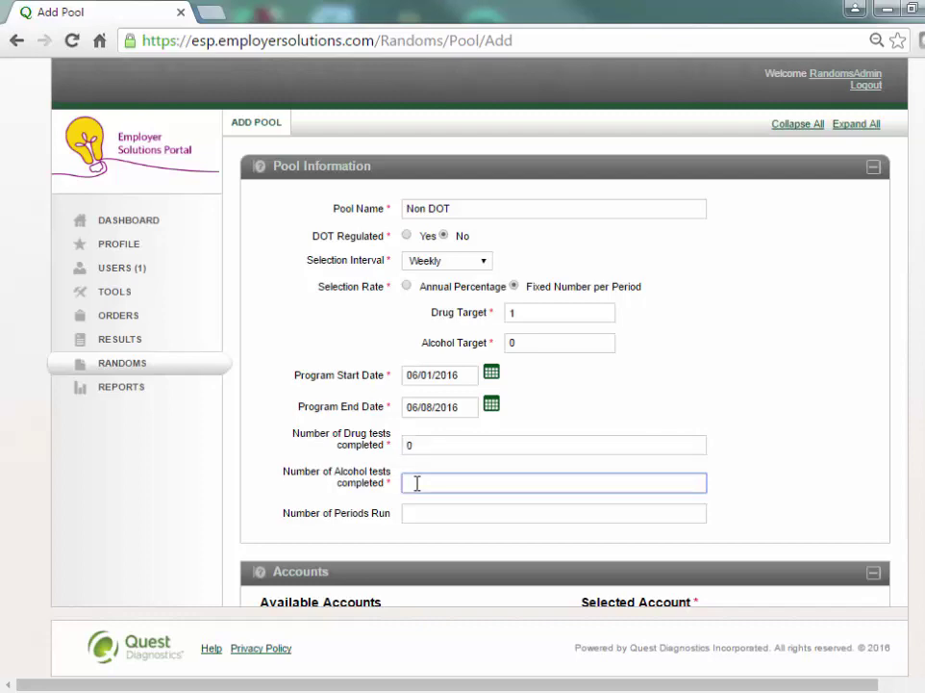
{"action": "type", "text": "0"}
{"action": "left_click", "coordinate": [412, 515]}
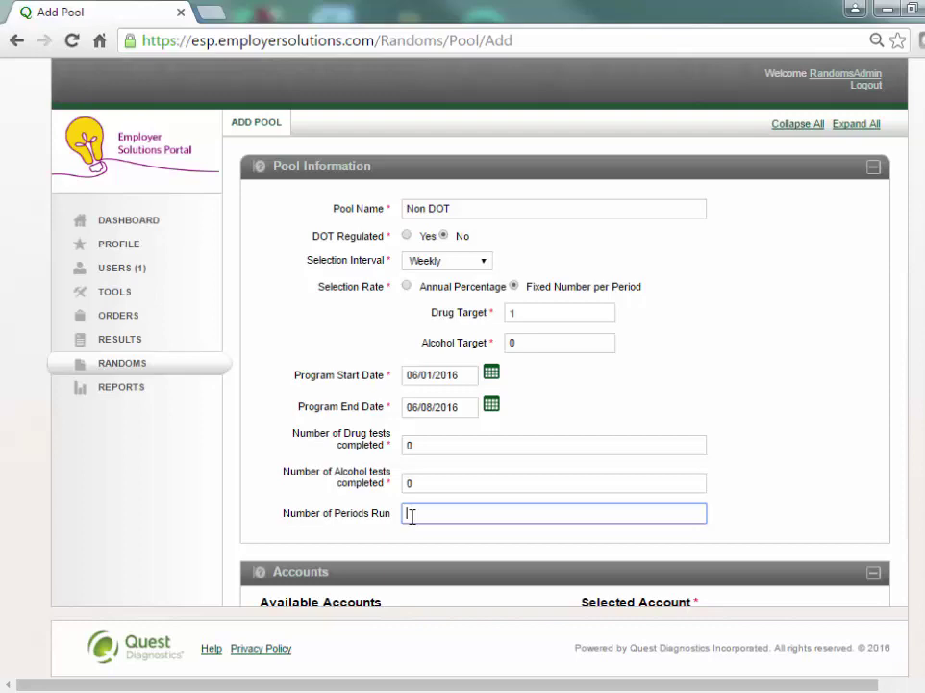
{"action": "scroll", "coordinate": [413, 519], "scroll_direction": "down", "scroll_amount": 3}
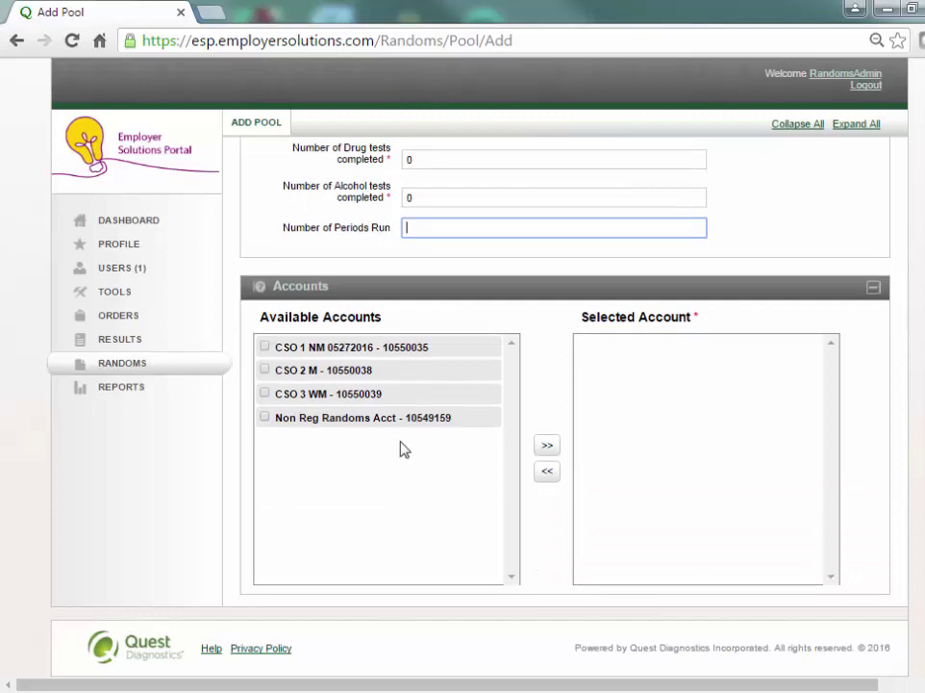
{"action": "left_click", "coordinate": [324, 428]}
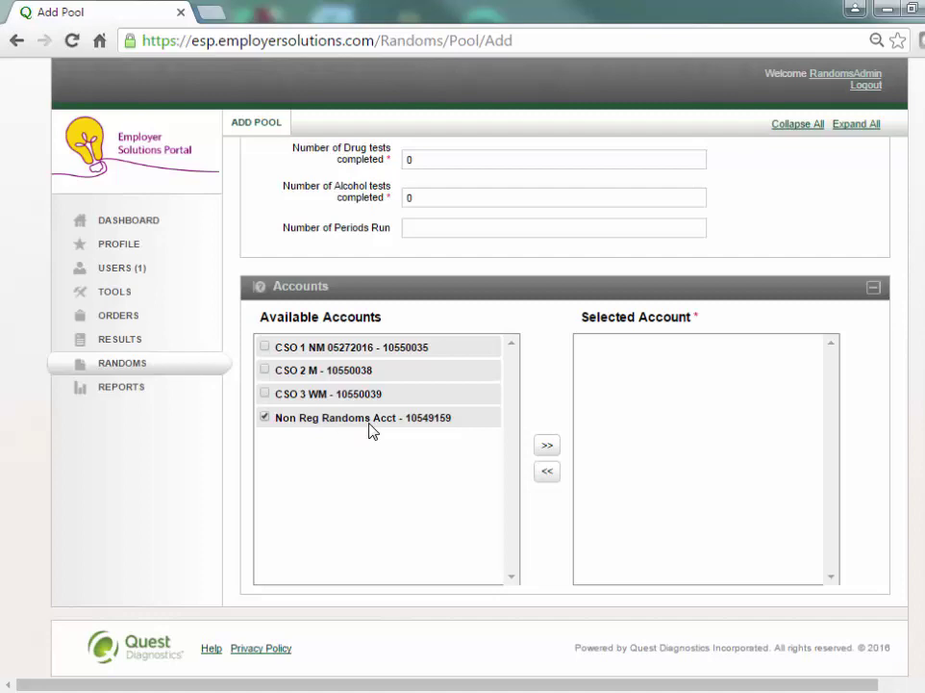
{"action": "left_click", "coordinate": [546, 447]}
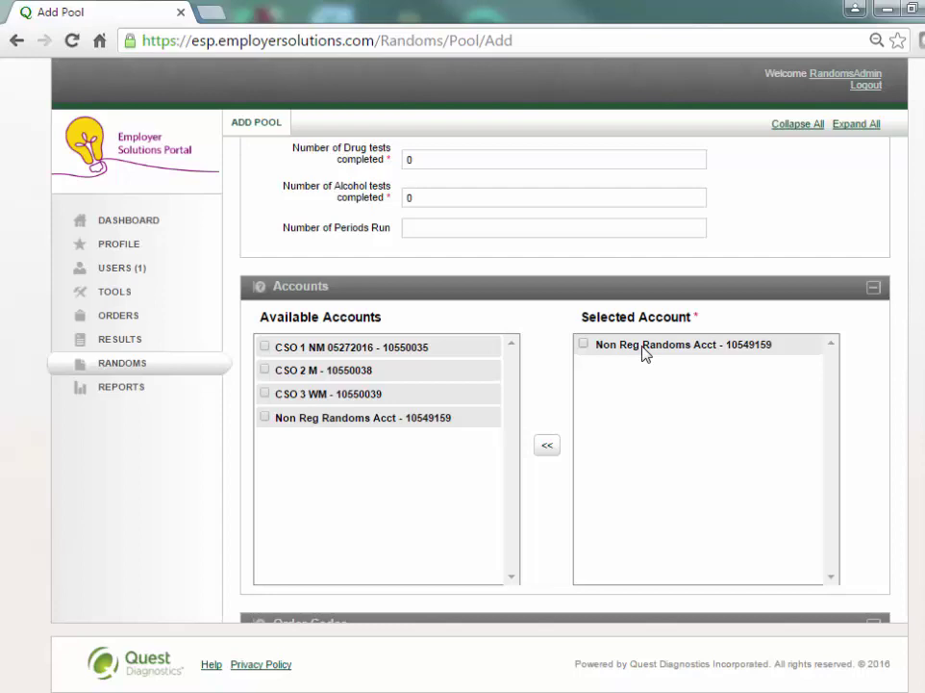
- Choose order code 35105N - SAP 5-50 W/NIT and save the Non DOT pool
{"action": "scroll", "coordinate": [549, 390], "scroll_direction": "down", "scroll_amount": 2}
{"action": "scroll", "coordinate": [549, 391], "scroll_direction": "down", "scroll_amount": 1}
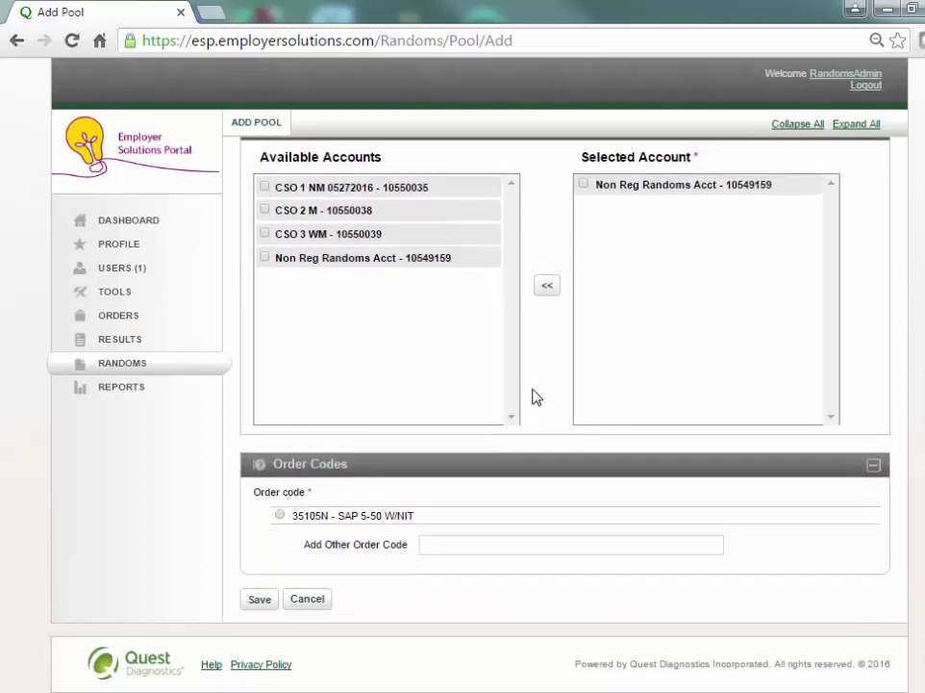
{"action": "left_click", "coordinate": [280, 515]}
{"action": "left_click", "coordinate": [262, 600]}
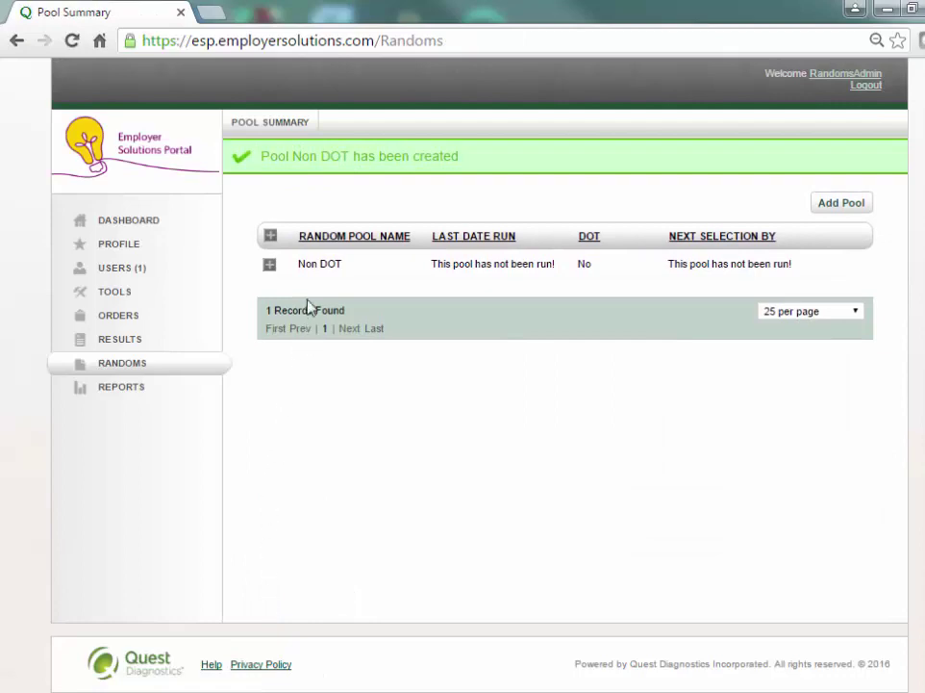
- Expand the Non DOT row to show its weekly, 6/1/2016–6/8/2016 pool details
{"action": "left_click", "coordinate": [269, 266]}
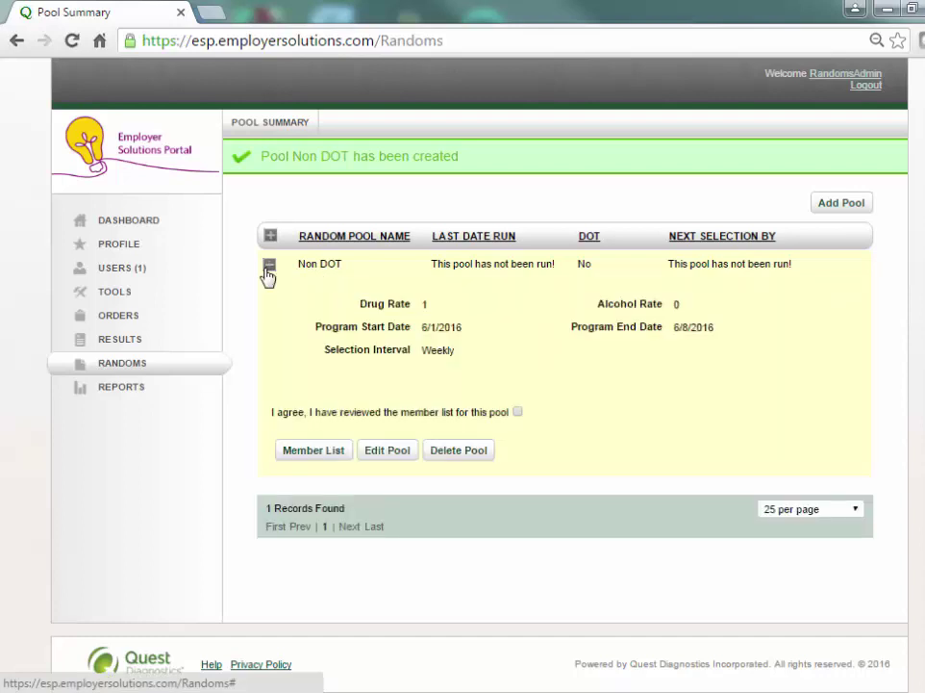